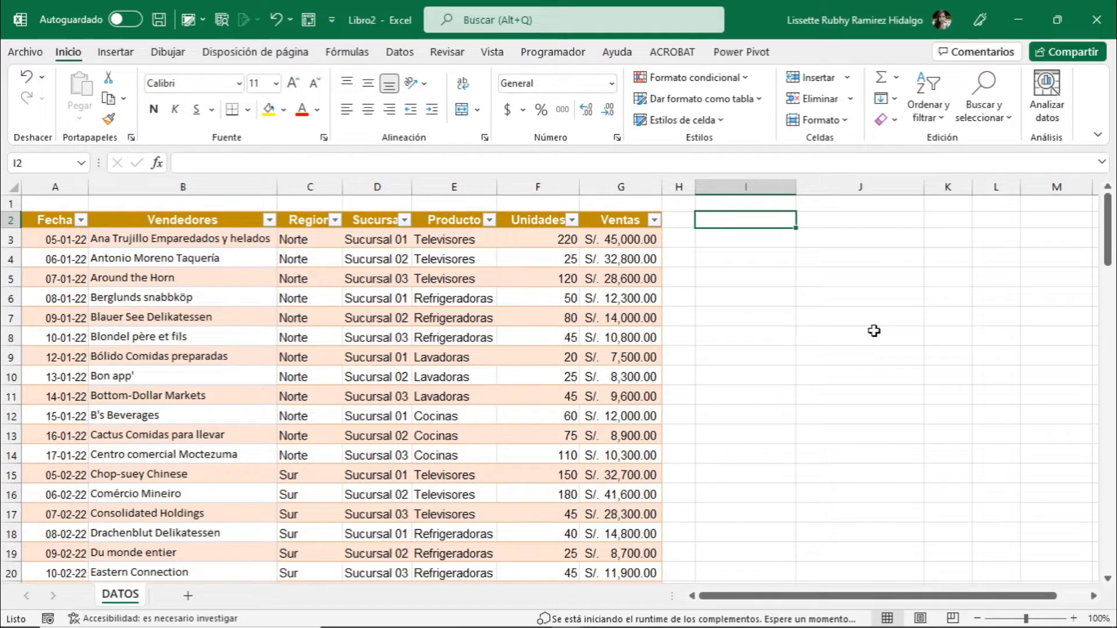
Step: Run Analyze Data on the sales table in the DATOS sheet
left_click(315, 341)
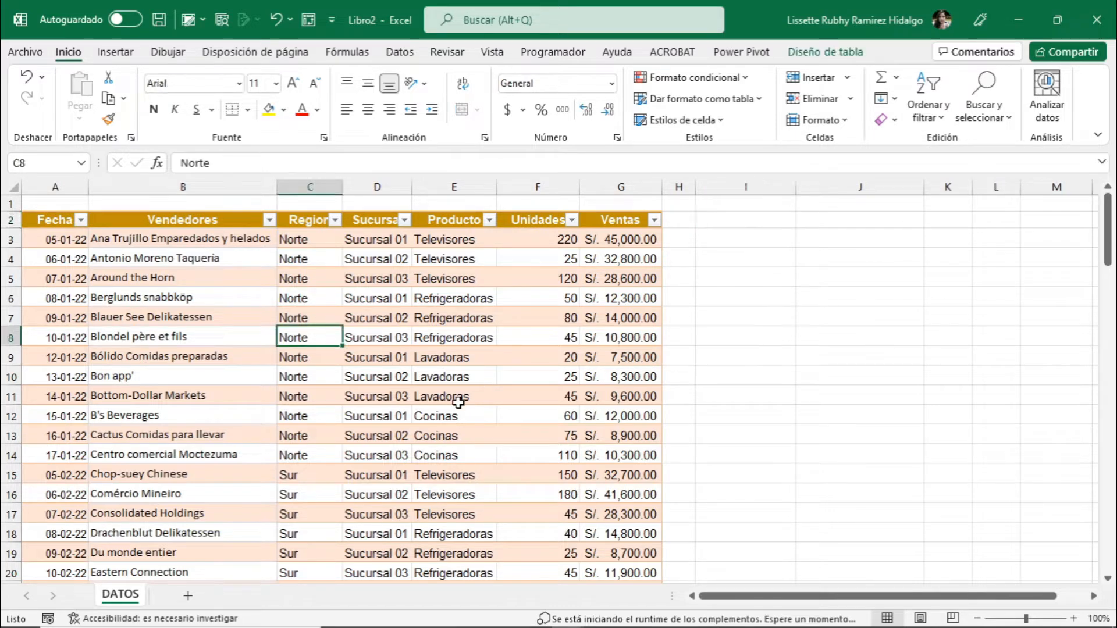
left_click(464, 435)
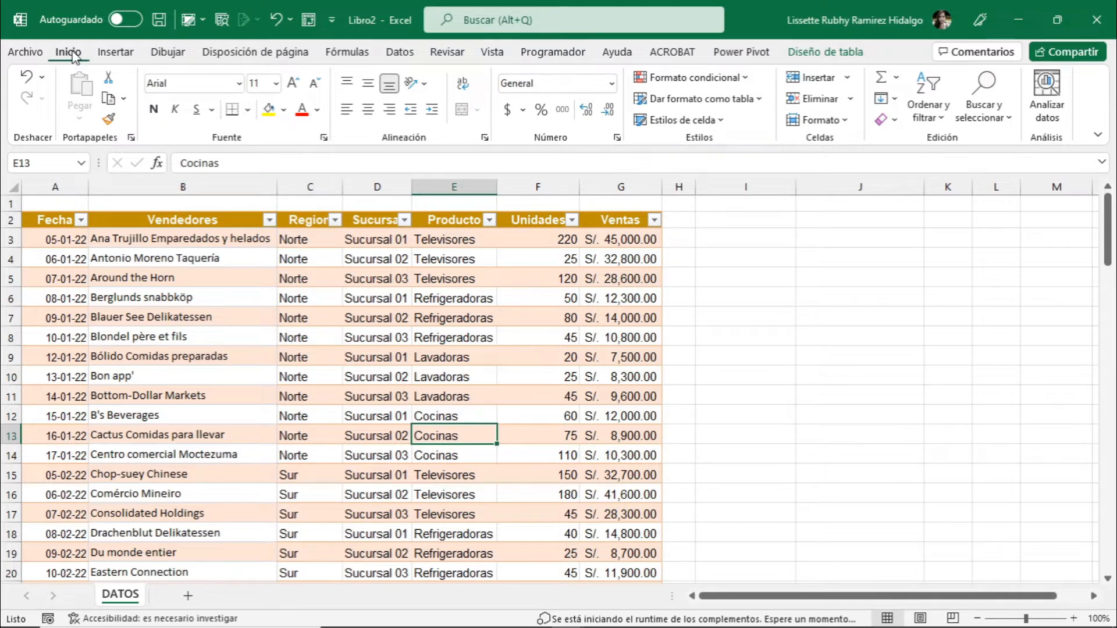
left_click(1047, 108)
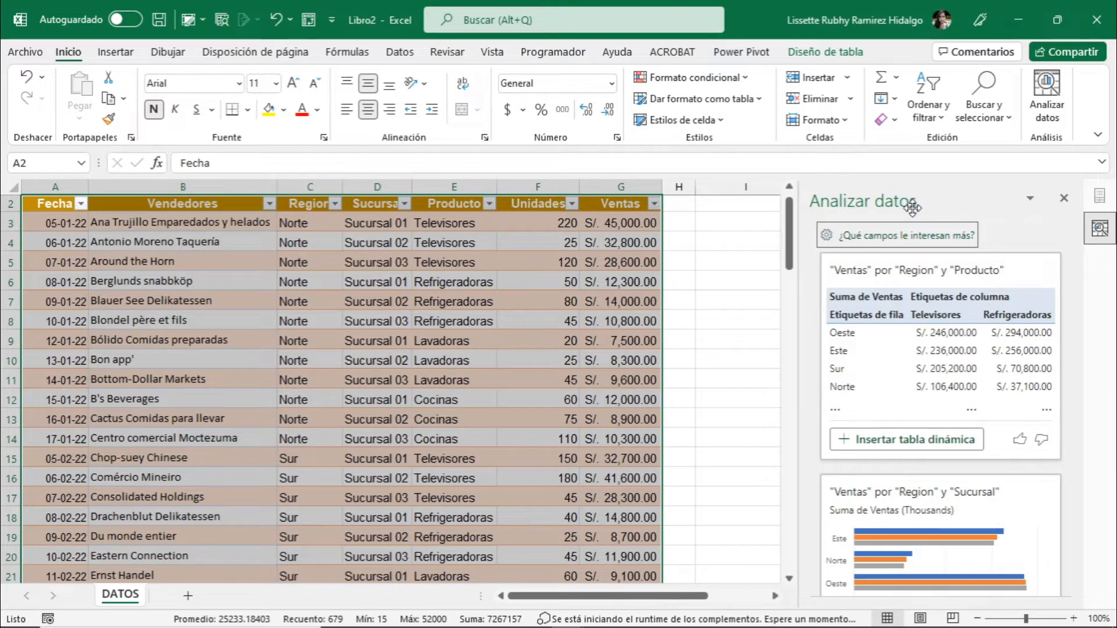
Step: Show all Analyze Data results and examine the suggested pivot tables and charts
scroll(938, 355, "down", 1)
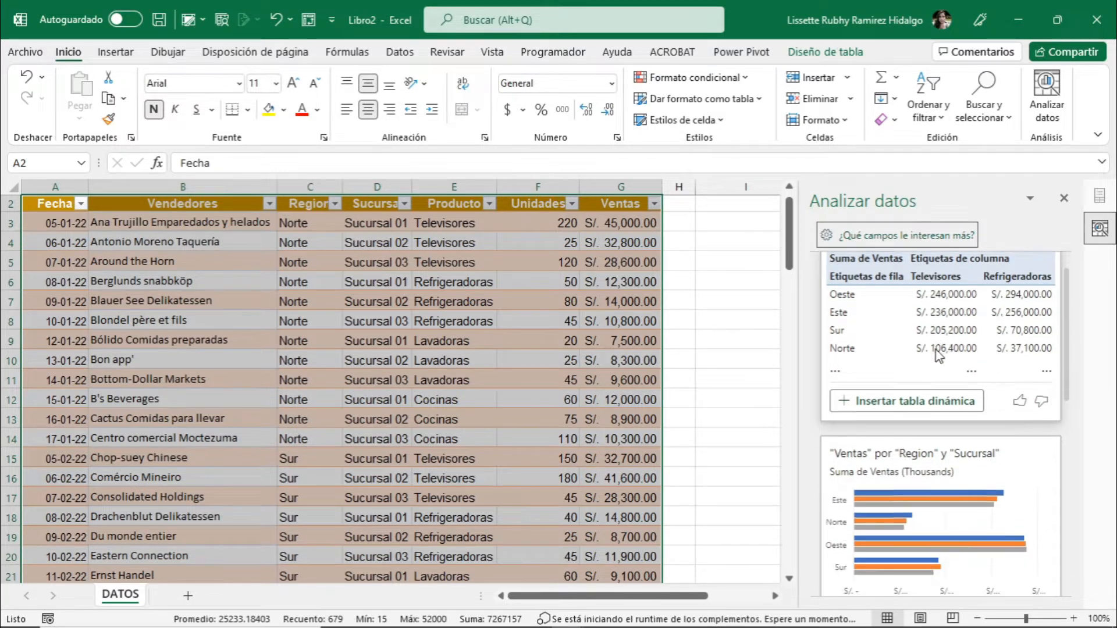
scroll(937, 355, "down", 4)
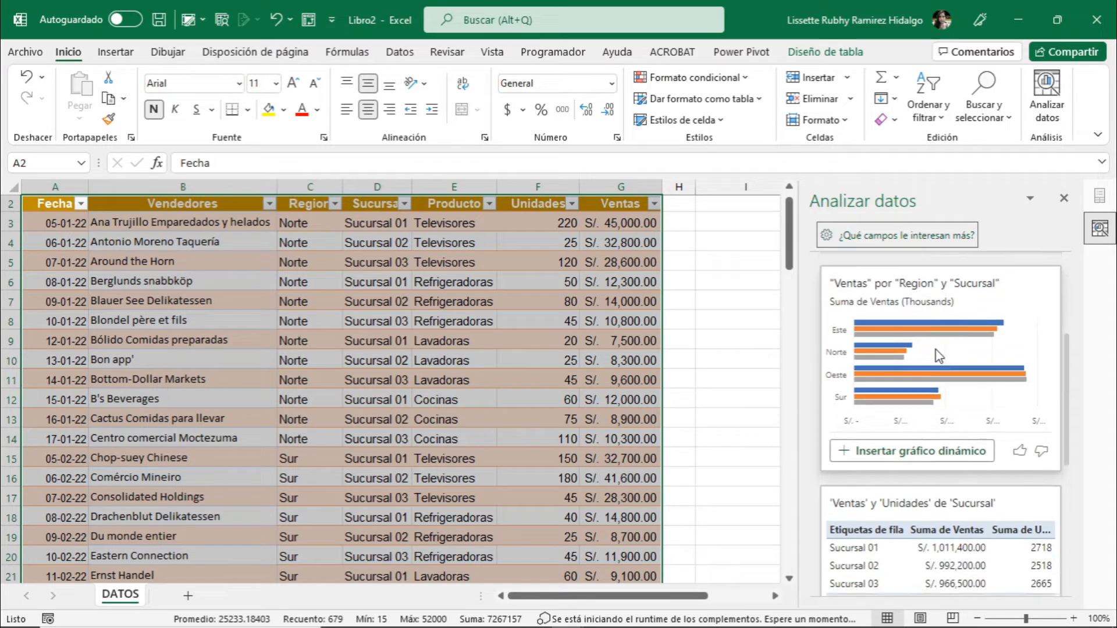
scroll(939, 356, "down", 4)
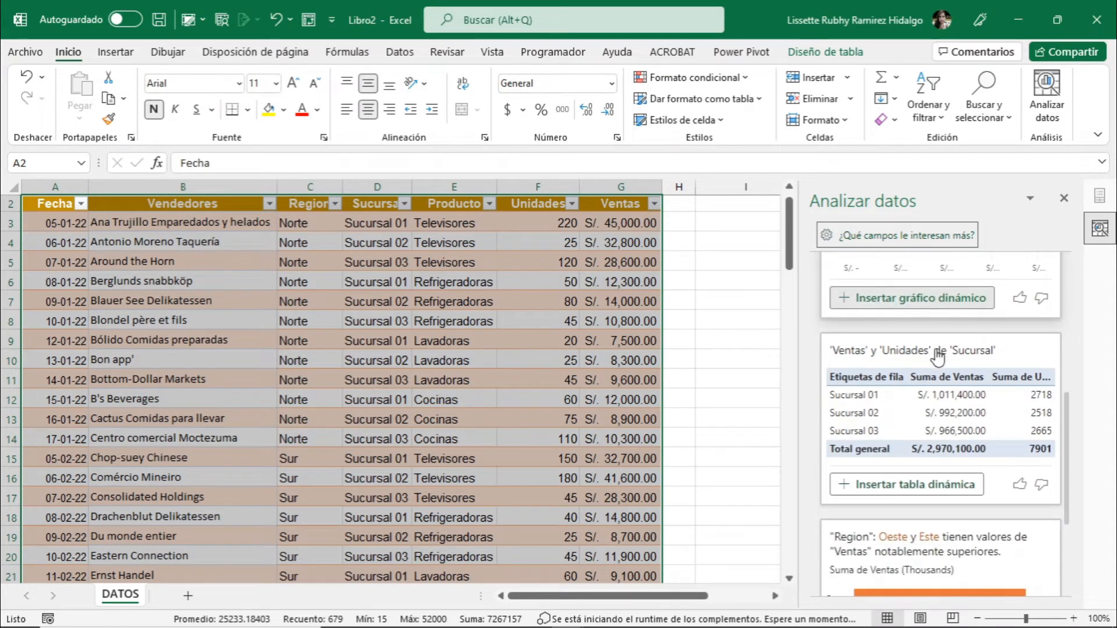
scroll(937, 356, "down", 3)
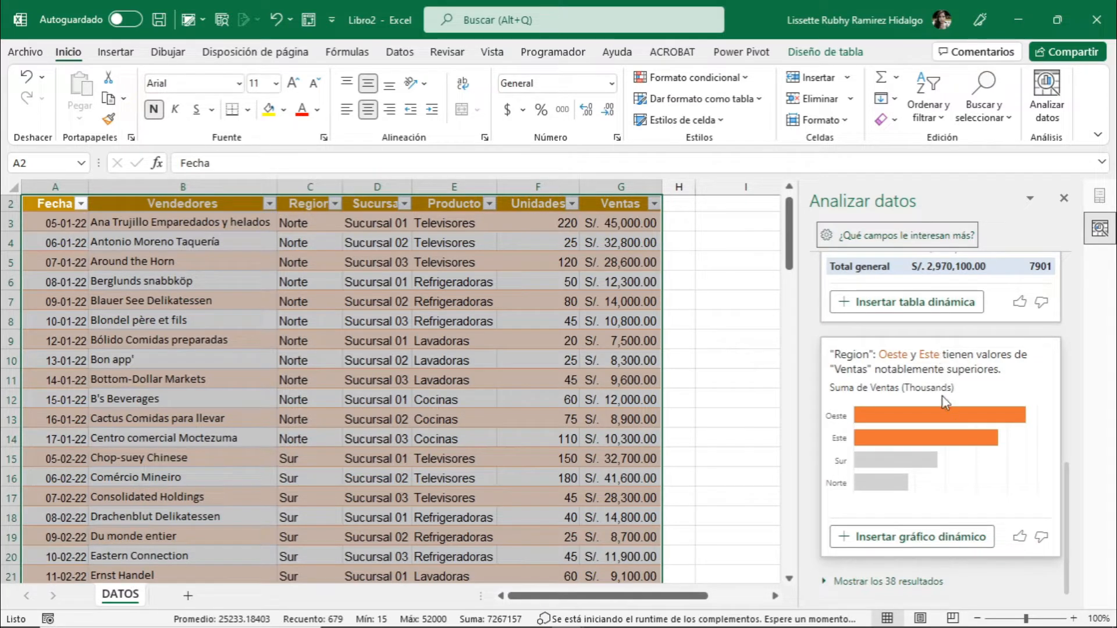
left_click(904, 583)
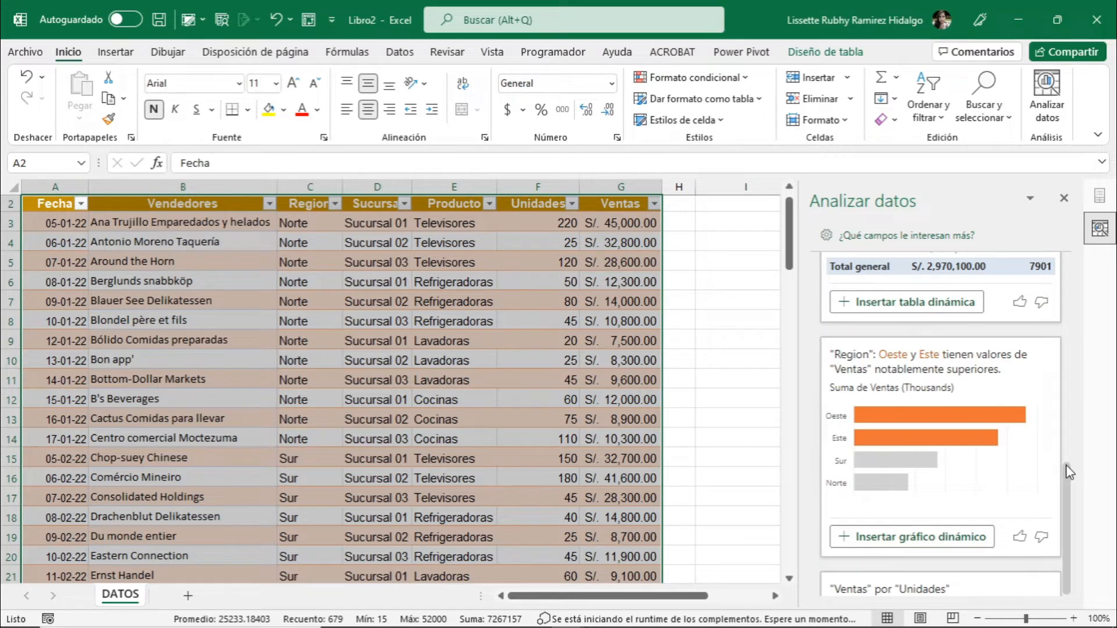
scroll(1066, 465, "down", 10)
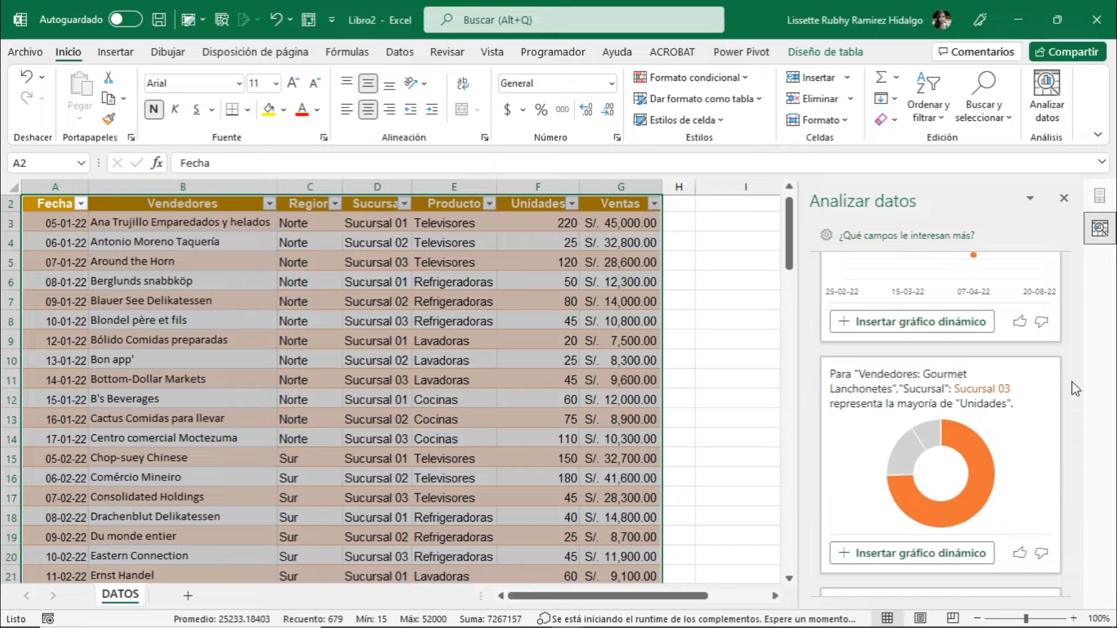
left_click_drag(1068, 530, 1056, 264)
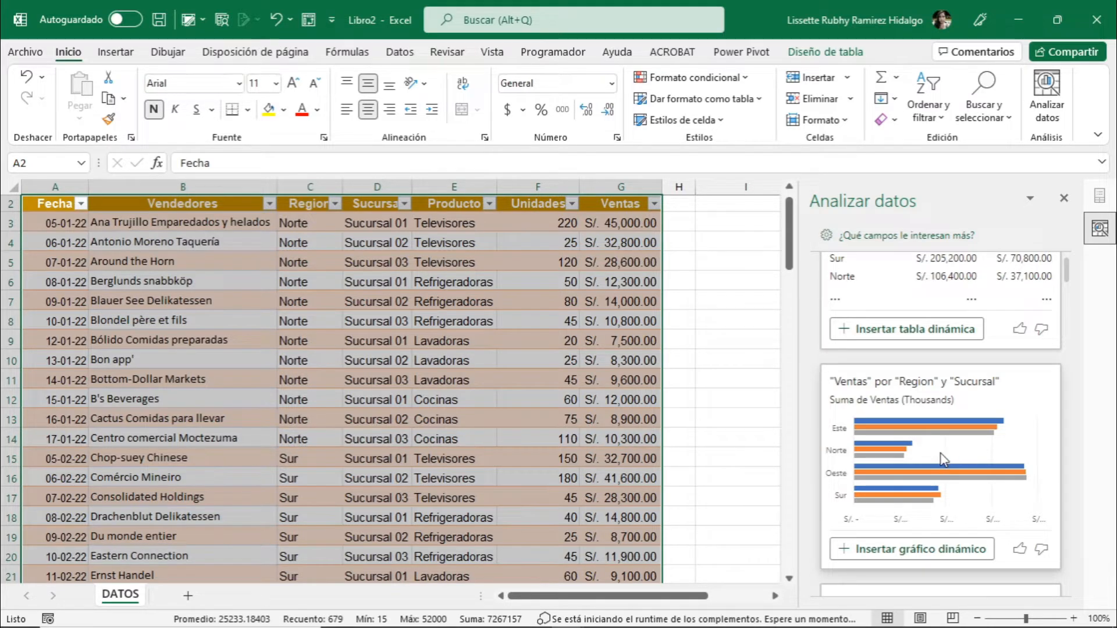
Step: Insert the suggested pivot chart of "Ventas" by "Region" and "Sucursal" and view it on its new sheet
scroll(942, 457, "down", 2)
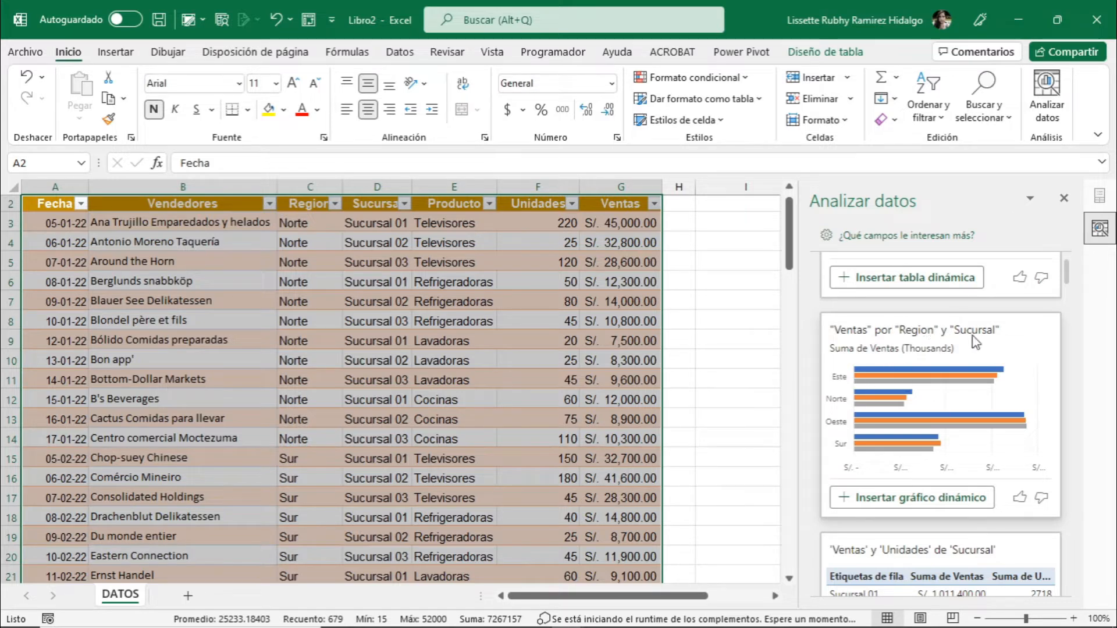
left_click(896, 504)
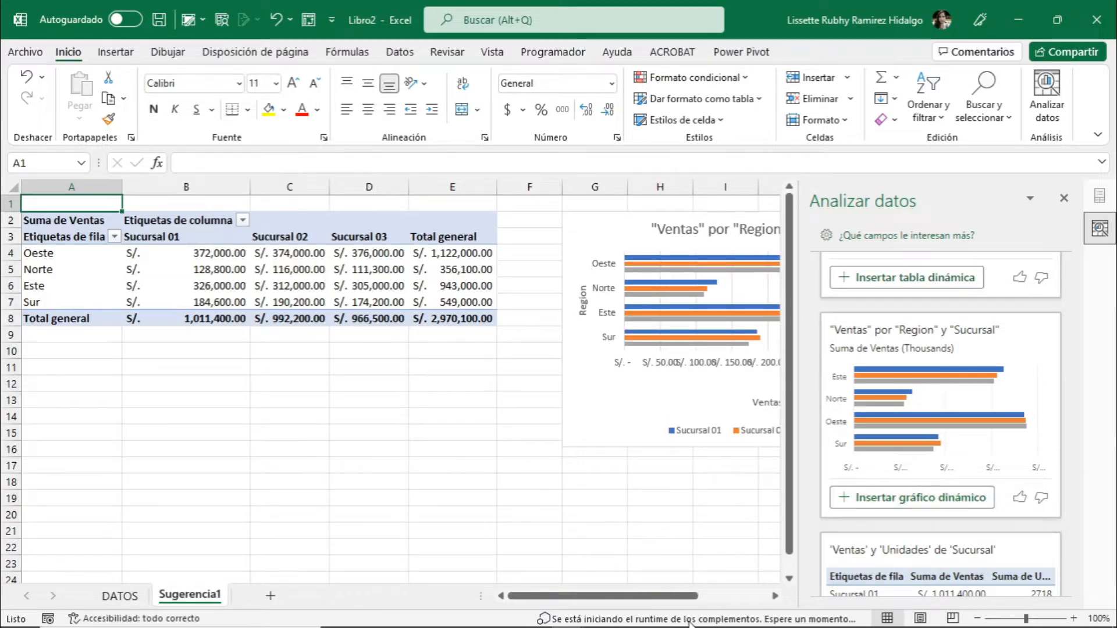
left_click_drag(665, 595, 698, 605)
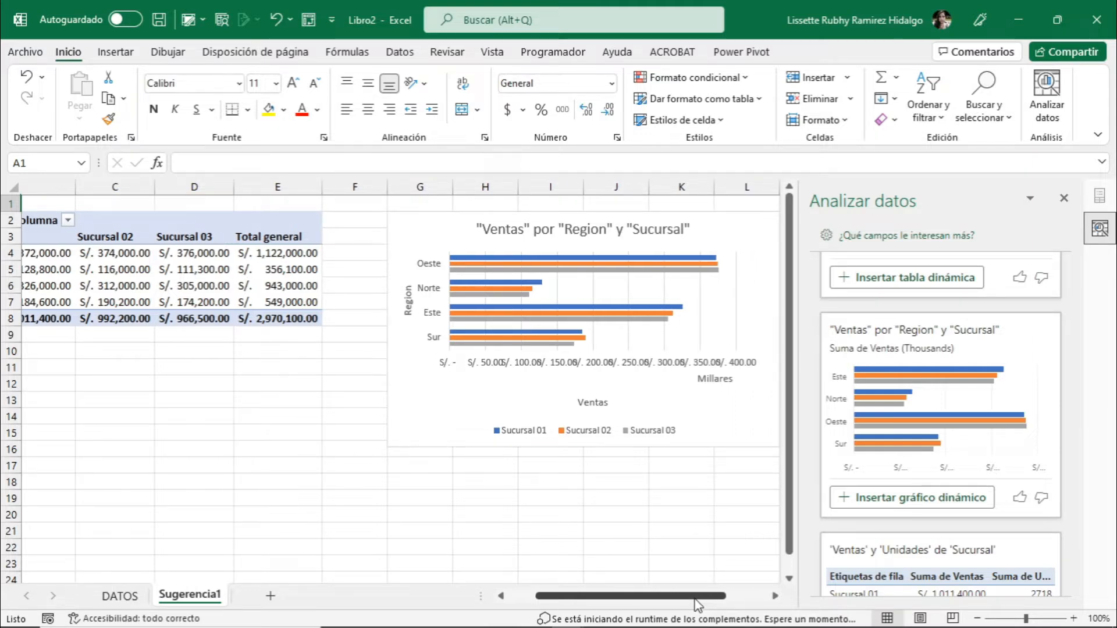
left_click_drag(698, 605, 656, 605)
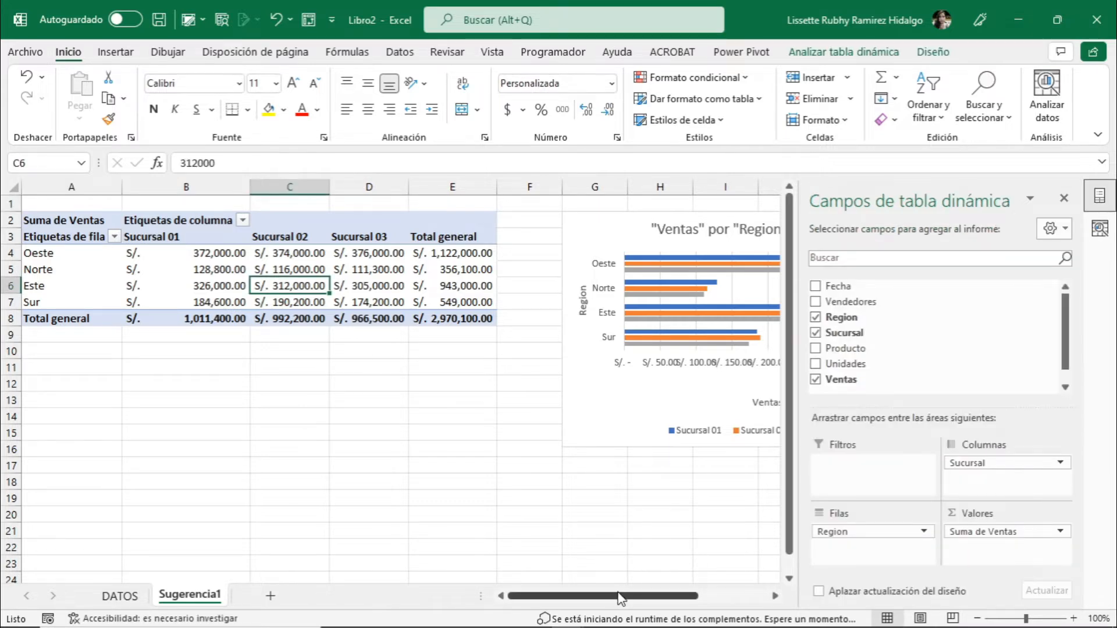
Step: Change the pivot chart's type to Columnas agrupadas and shift the chart slightly closer to the pivot table
left_click_drag(624, 596, 659, 596)
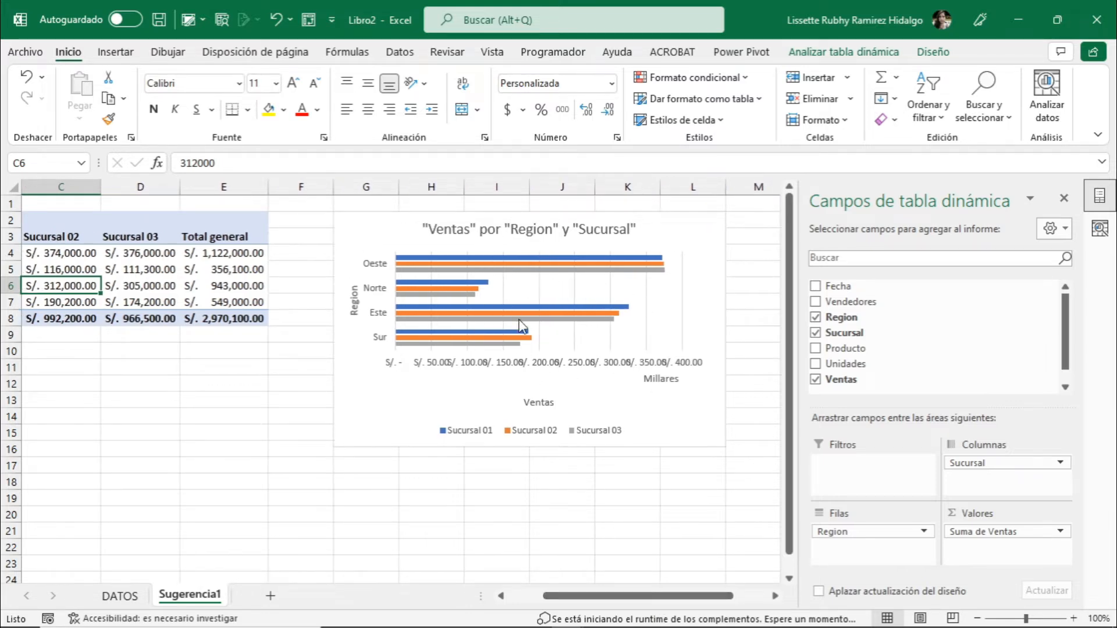
left_click(629, 333)
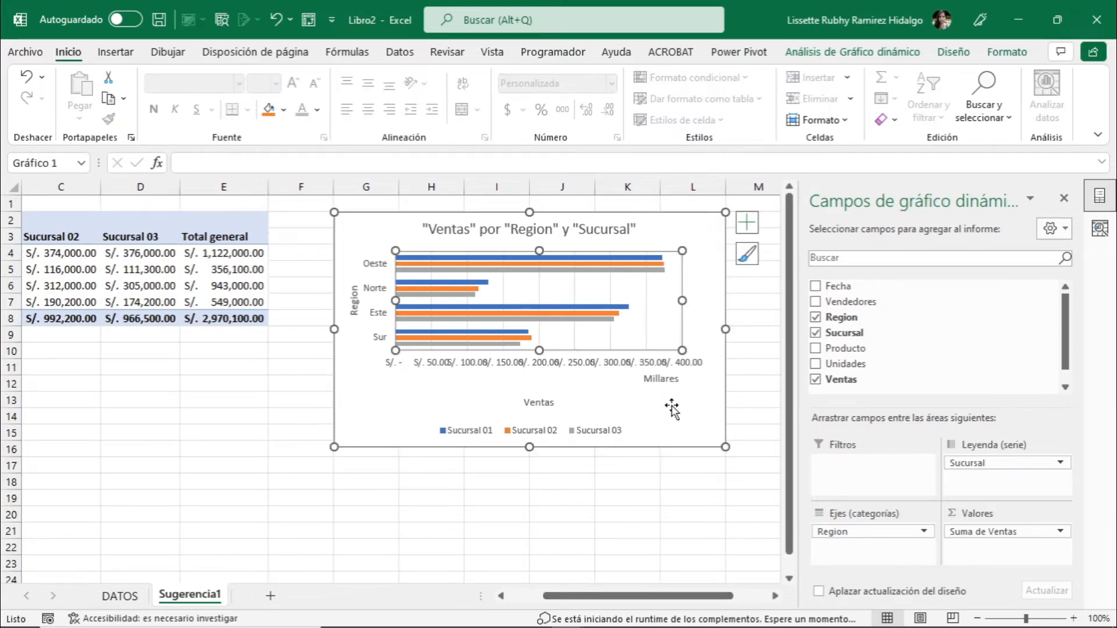
left_click(690, 414)
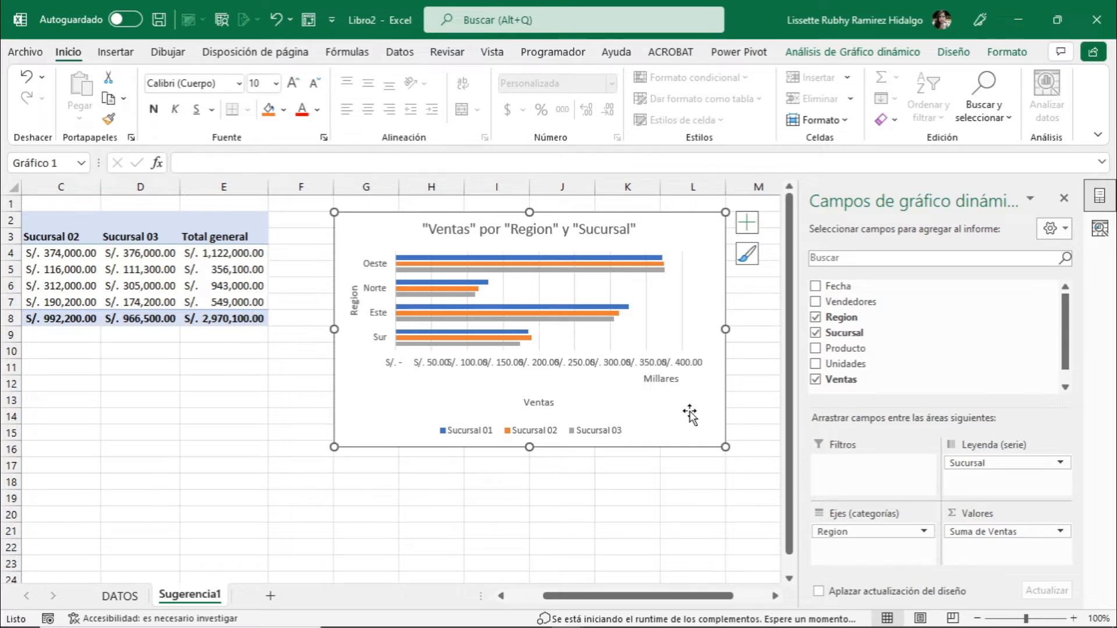
left_click(961, 57)
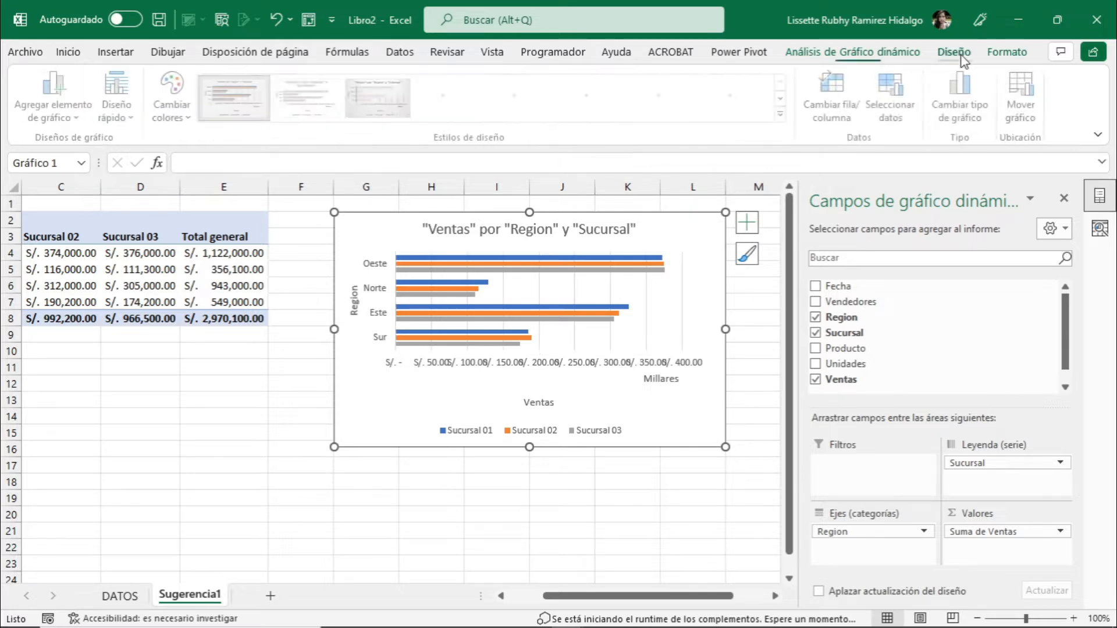
left_click(963, 113)
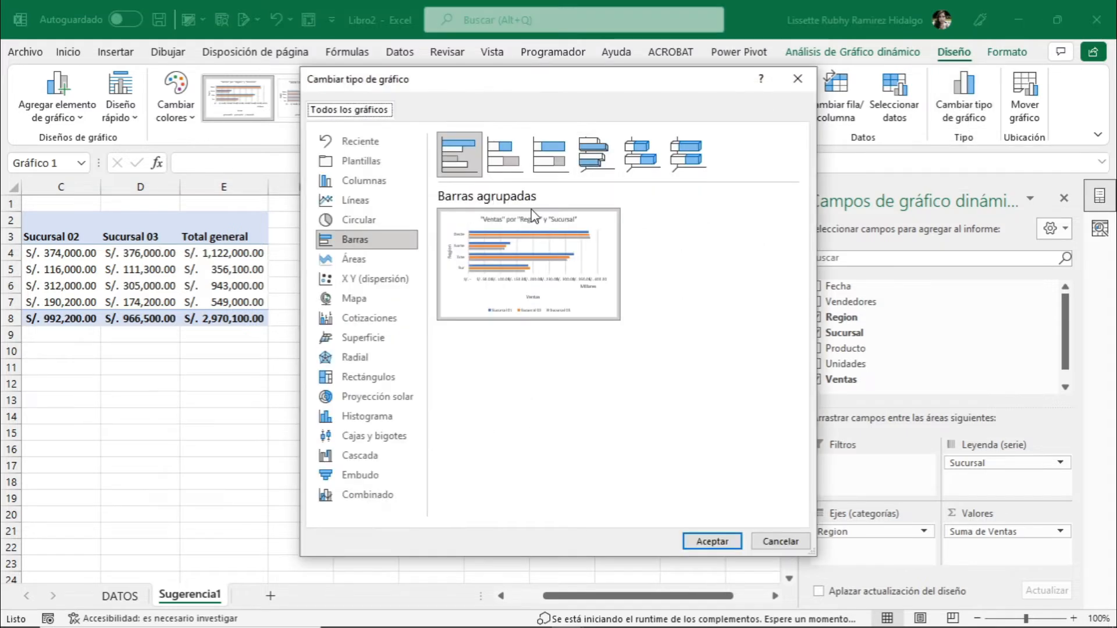
left_click(362, 185)
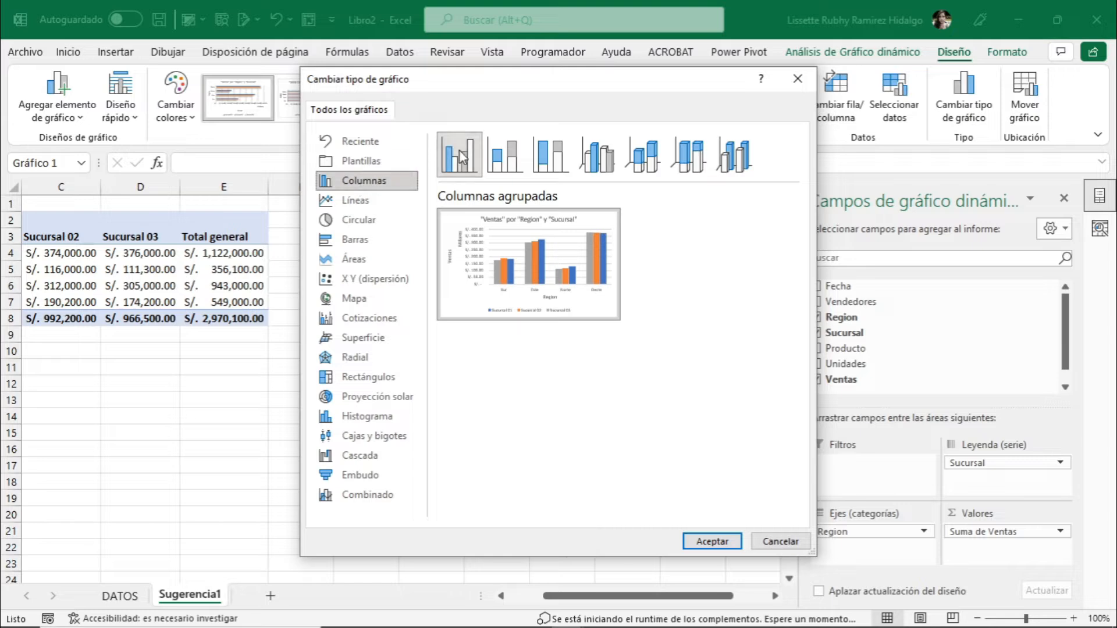
left_click(724, 544)
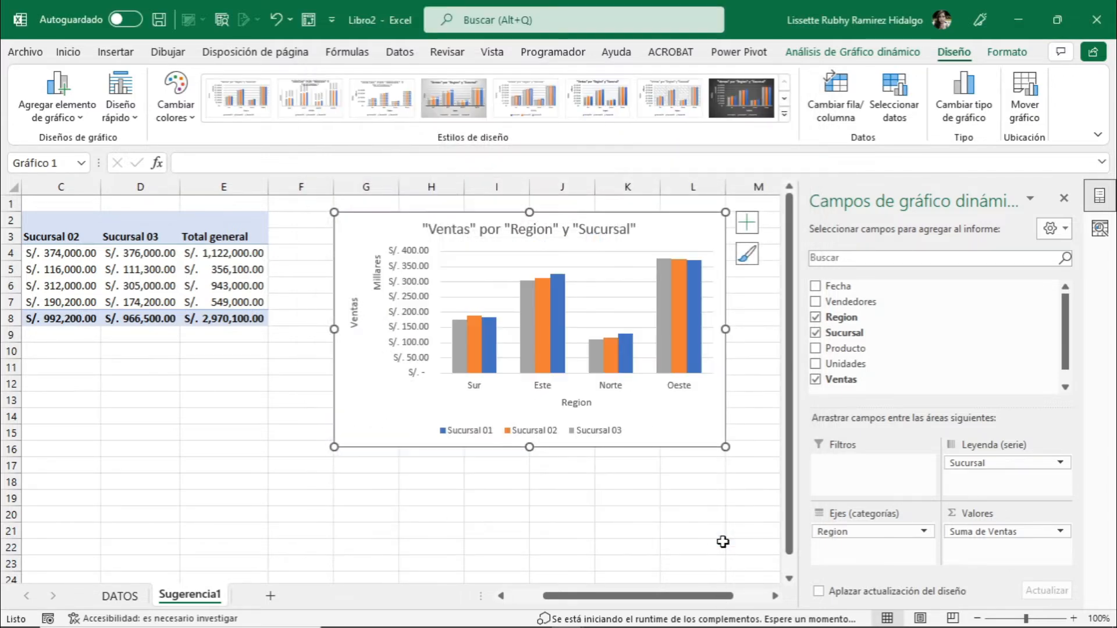
left_click_drag(669, 229, 639, 228)
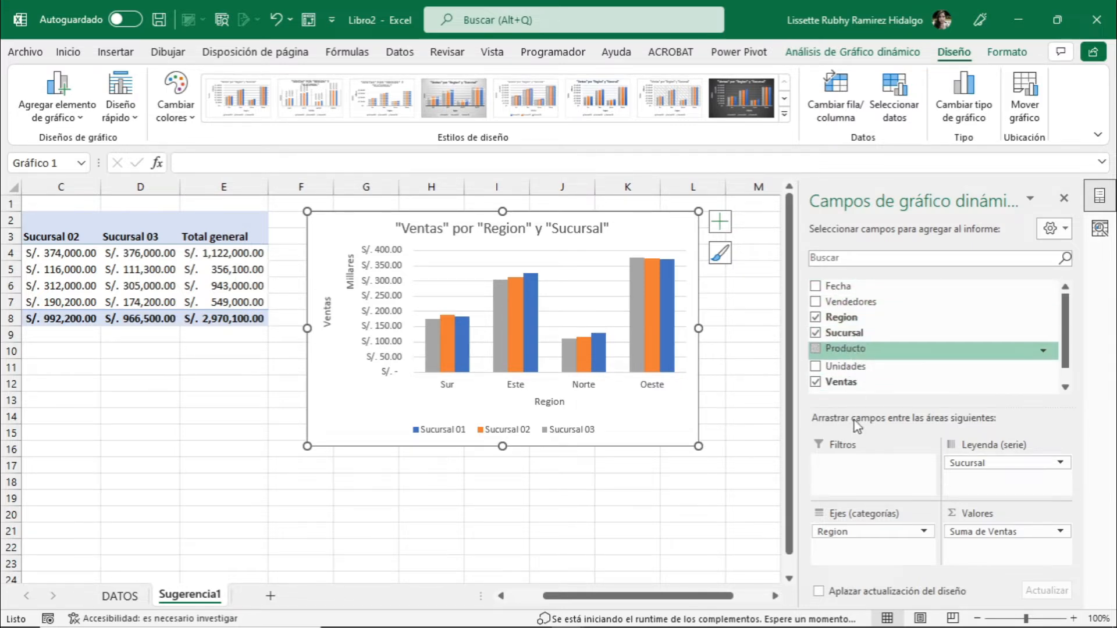
Step: Make Region the pivot chart's filter and Producto its axis category, and enlarge the chart slightly
left_click_drag(847, 537, 846, 469)
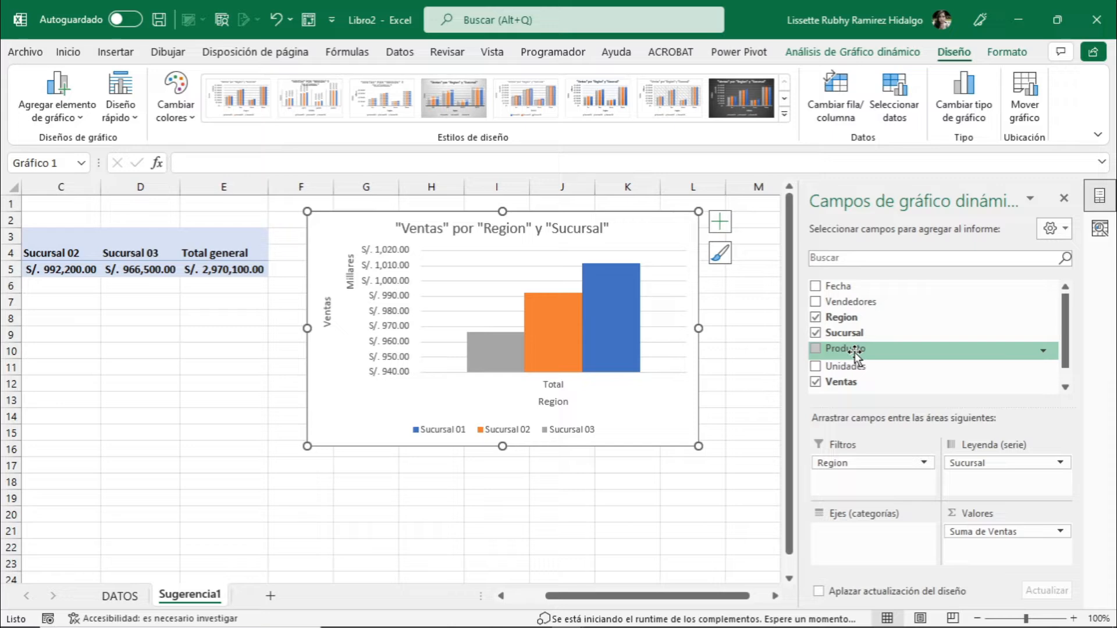
left_click_drag(854, 352, 852, 538)
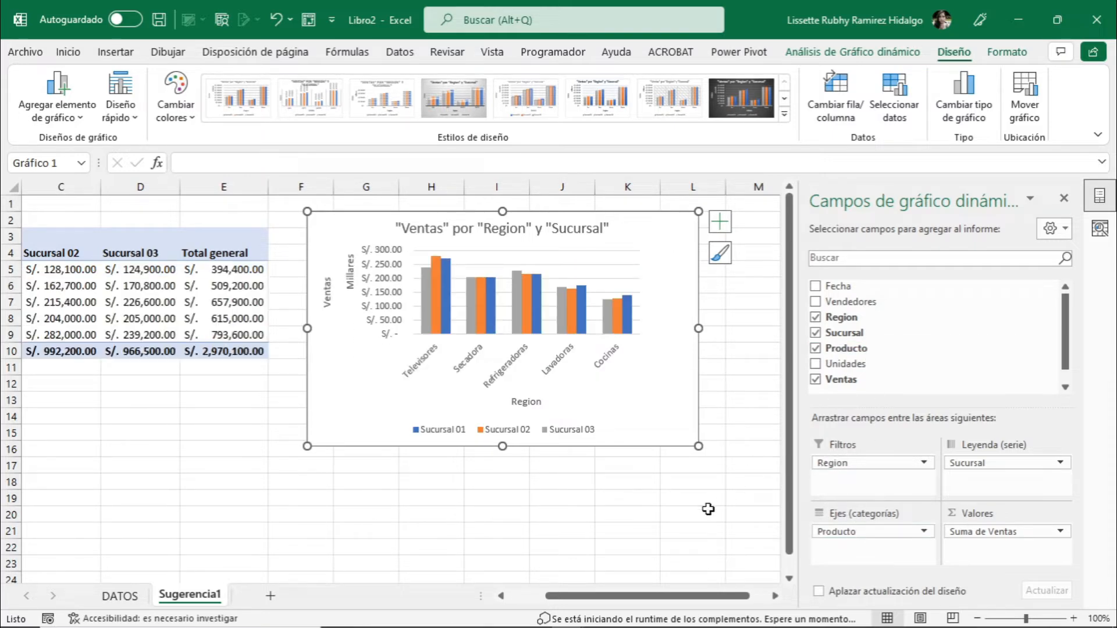
left_click_drag(699, 446, 733, 472)
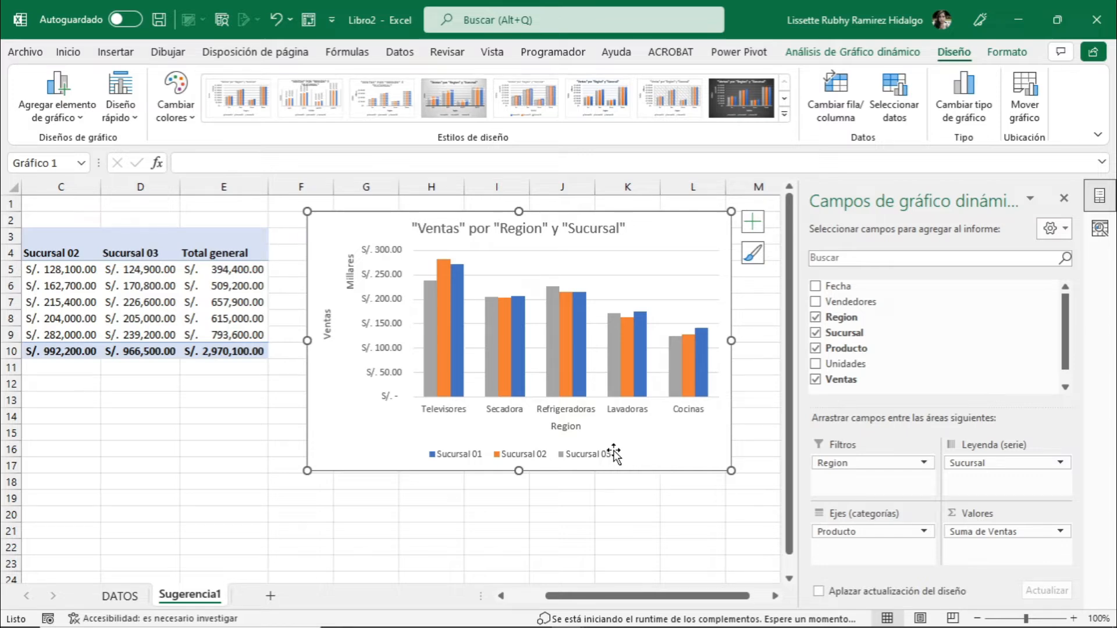
left_click(74, 55)
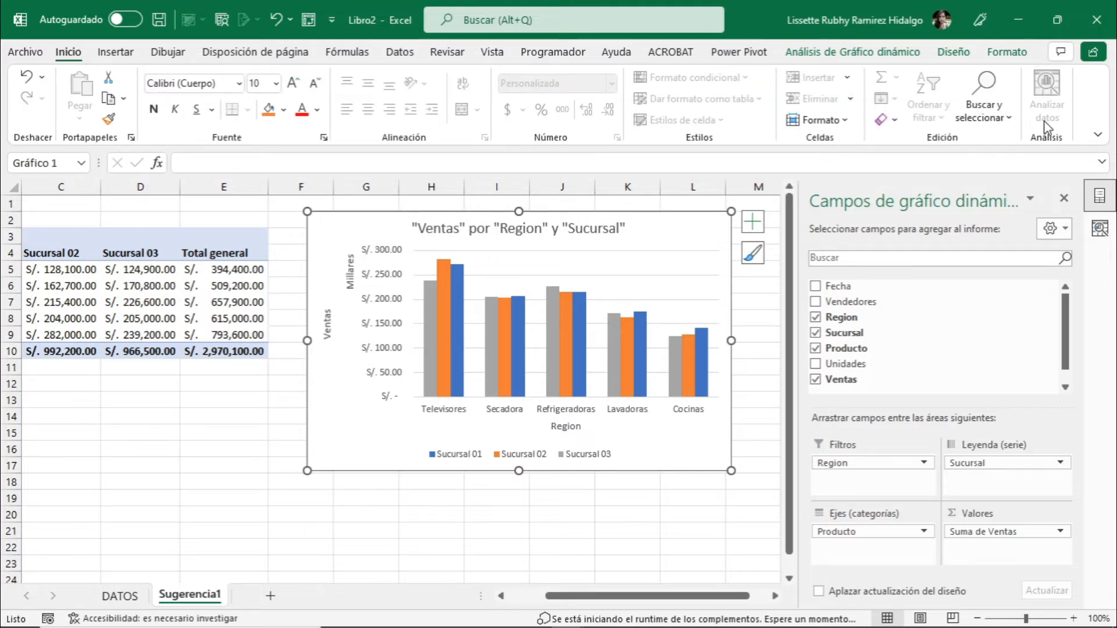
left_click(566, 511)
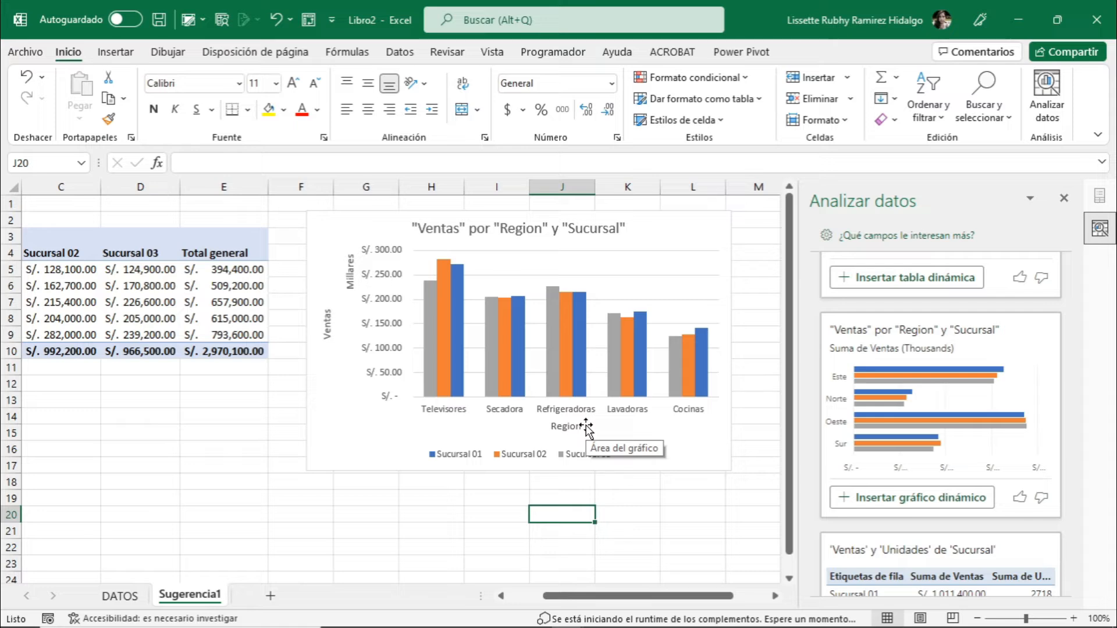
Step: Clear all fields from the pivot chart and its table, and delete the emptied chart
left_click(703, 248)
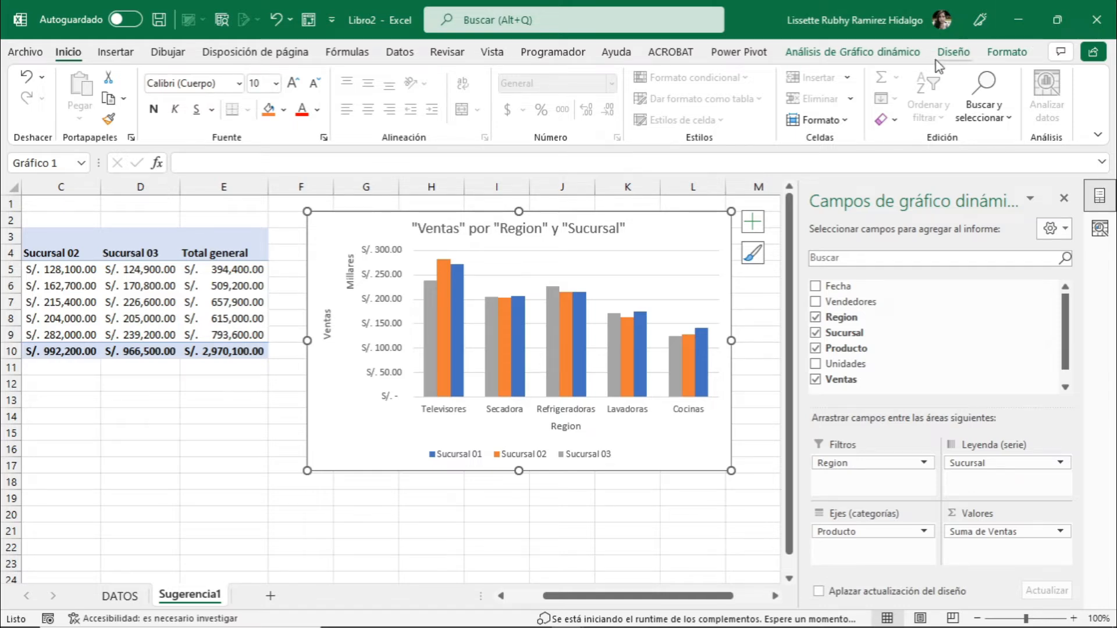
left_click(863, 57)
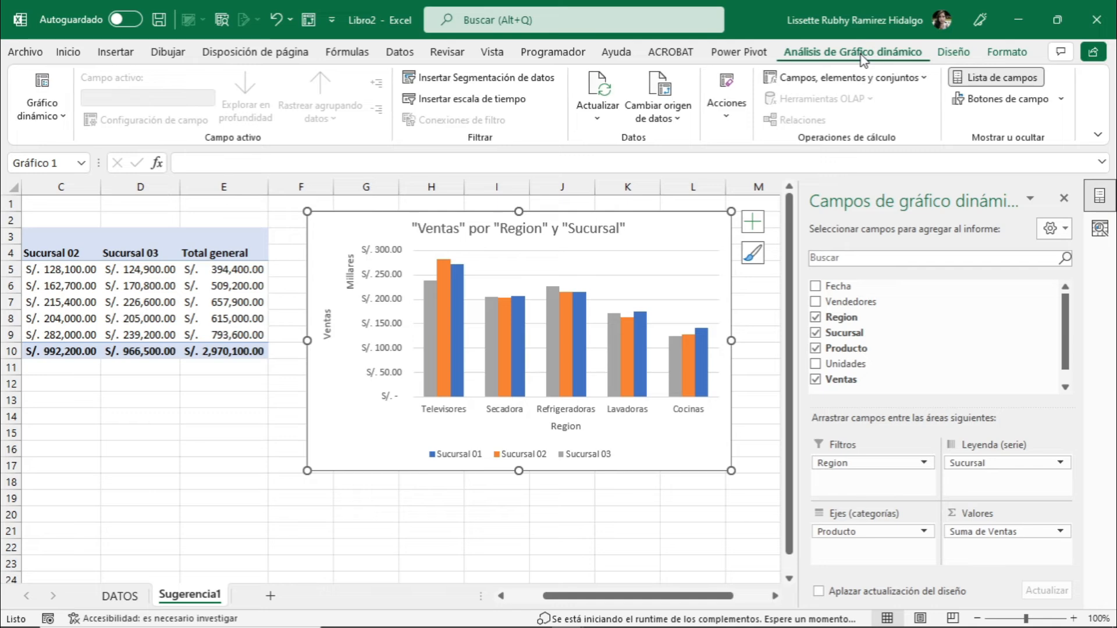
left_click(724, 121)
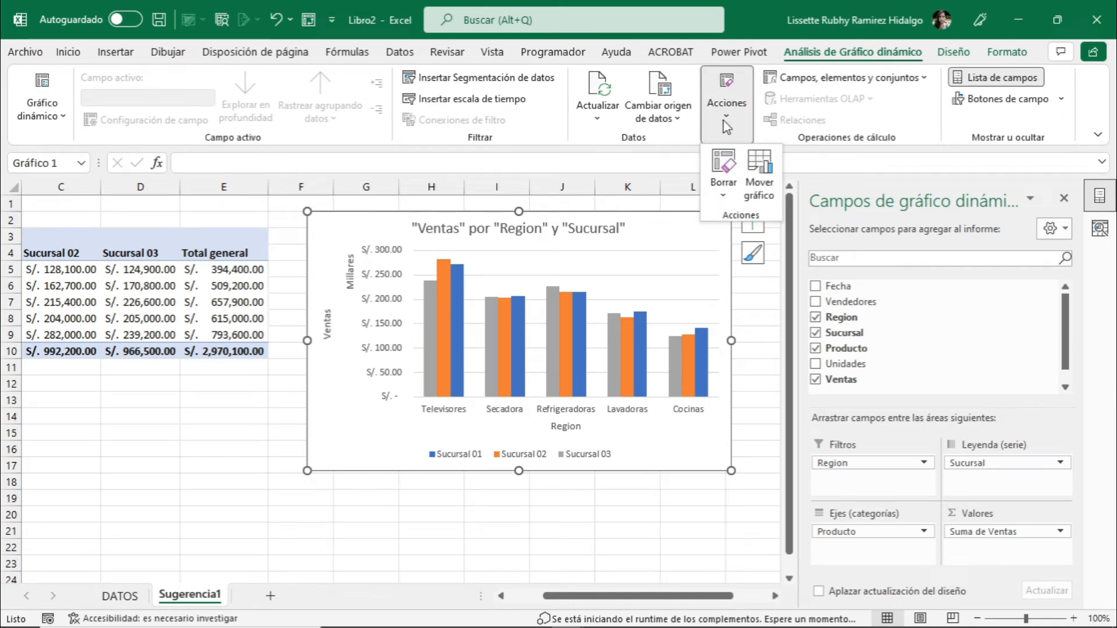
left_click(723, 186)
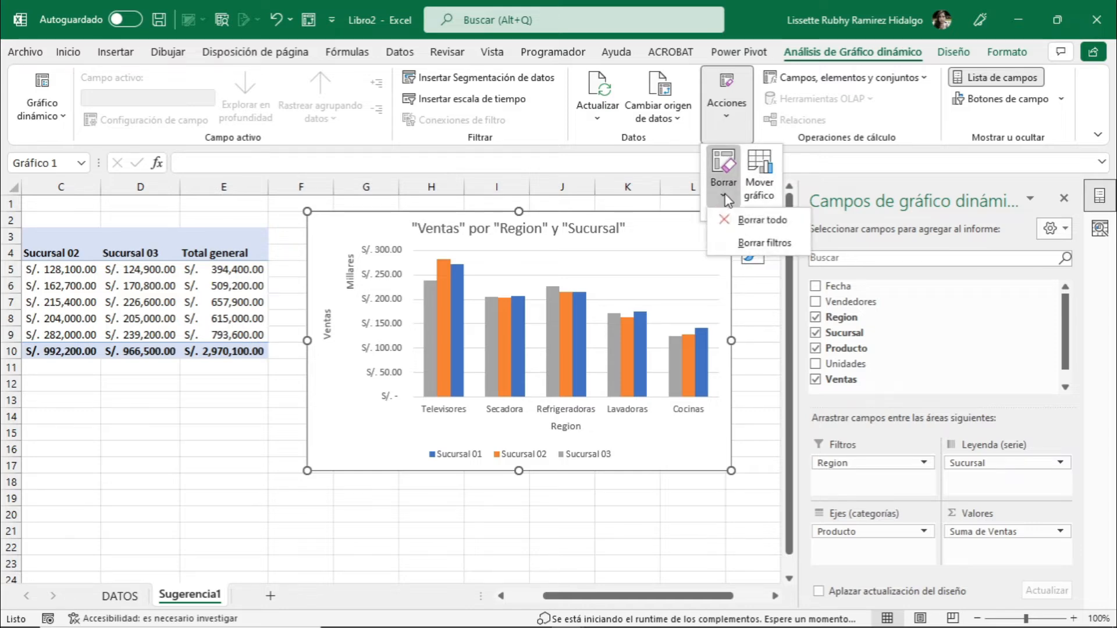
left_click(757, 222)
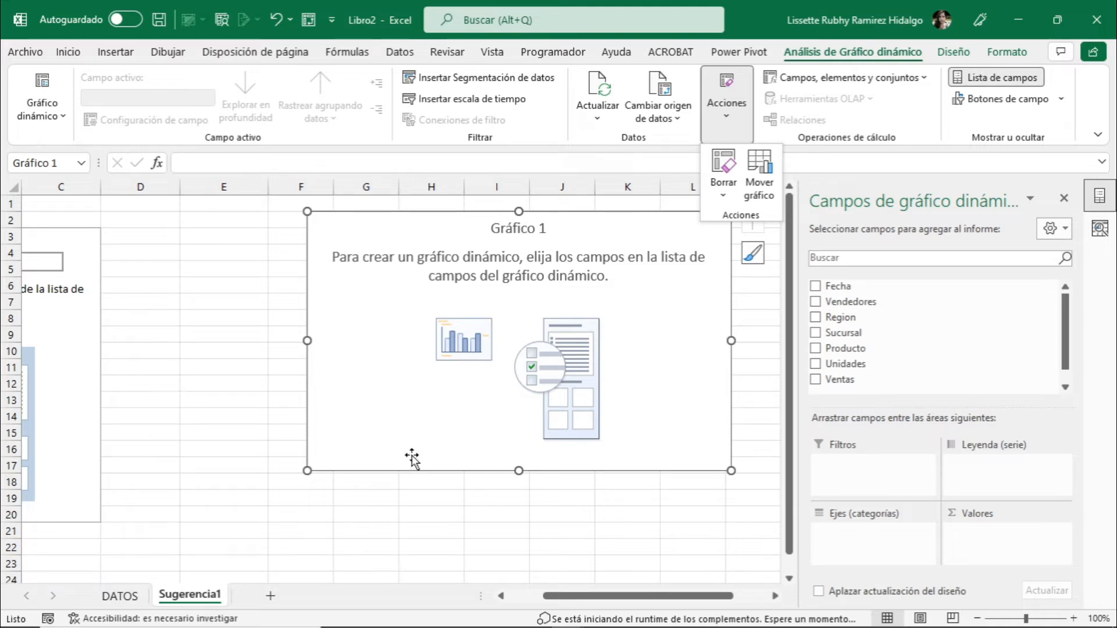
left_click(381, 416)
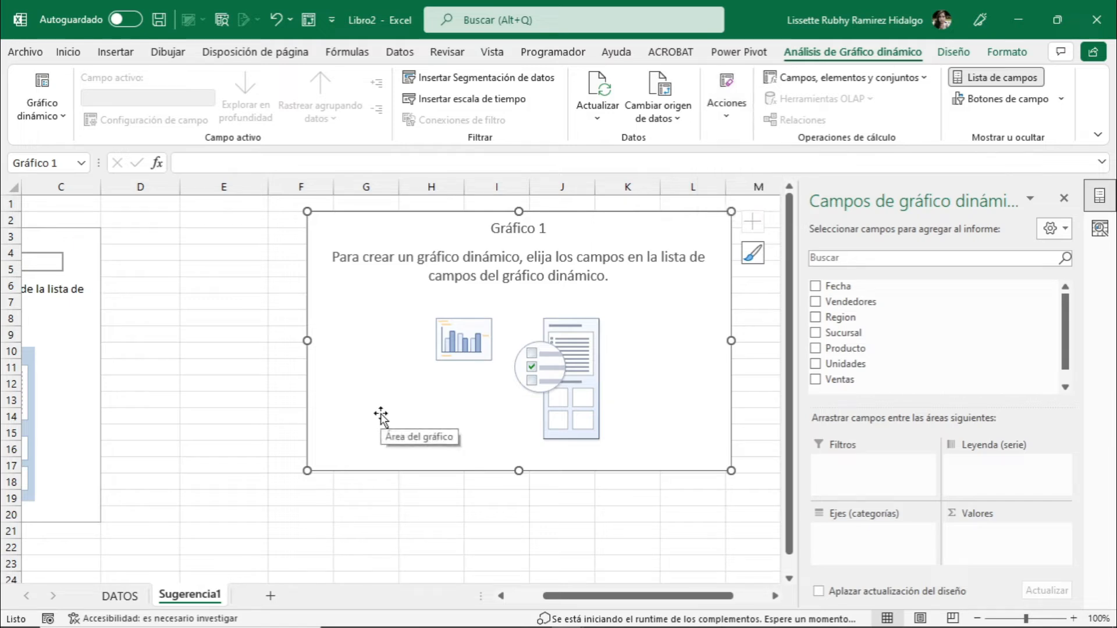
key("Delete")
left_click(61, 367)
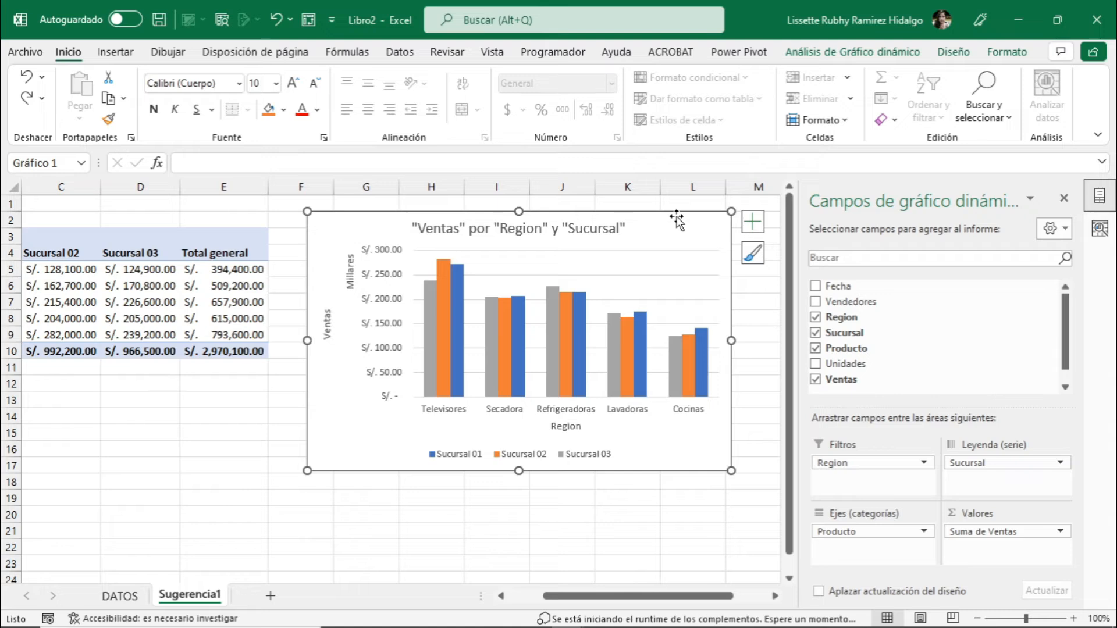
Step: Delete the column pivot chart of Ventas from the Sugerencia1 sheet
key("Delete")
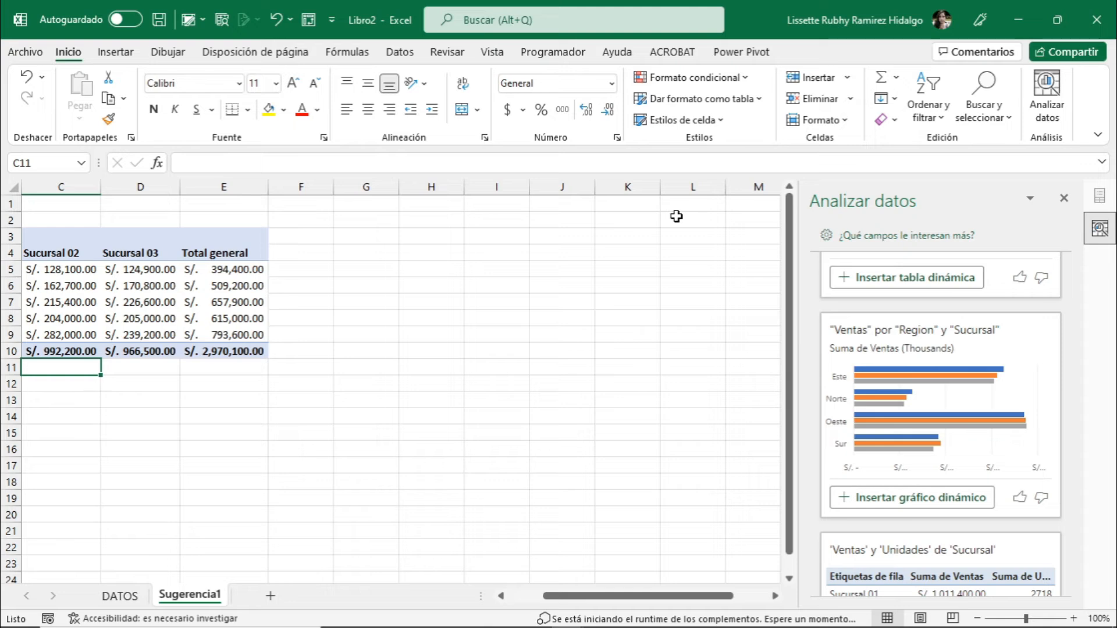
Step: Undo the deletion of the column pivot chart and resize it freehand to about 10.3 cm high by 13.6 cm wide
key("ctrl+z")
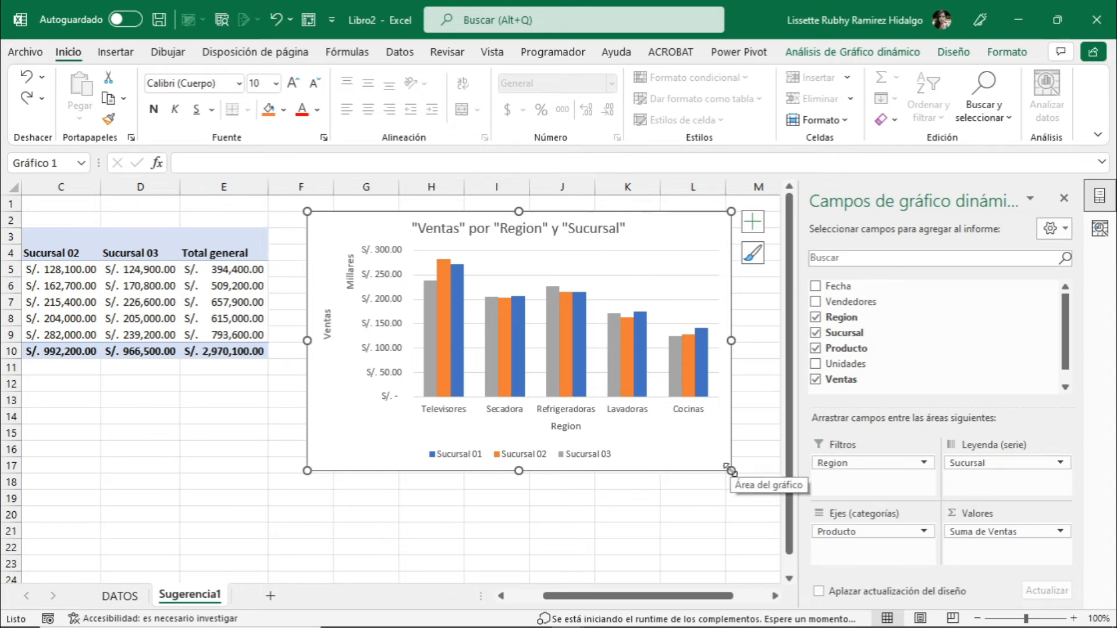
left_click_drag(730, 470, 340, 536)
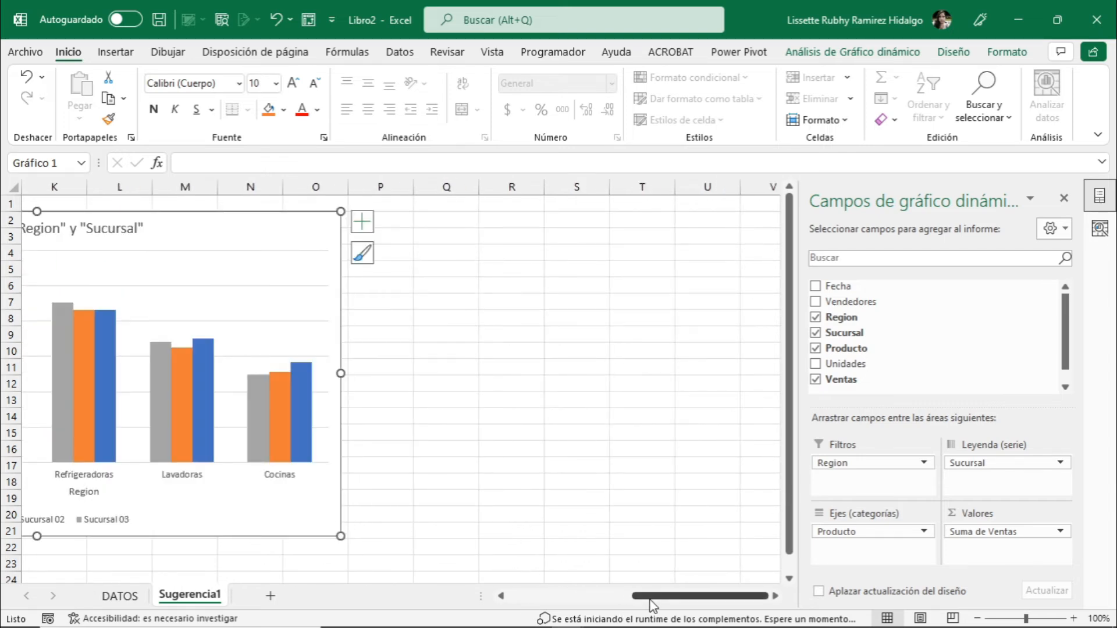
left_click_drag(640, 600, 598, 601)
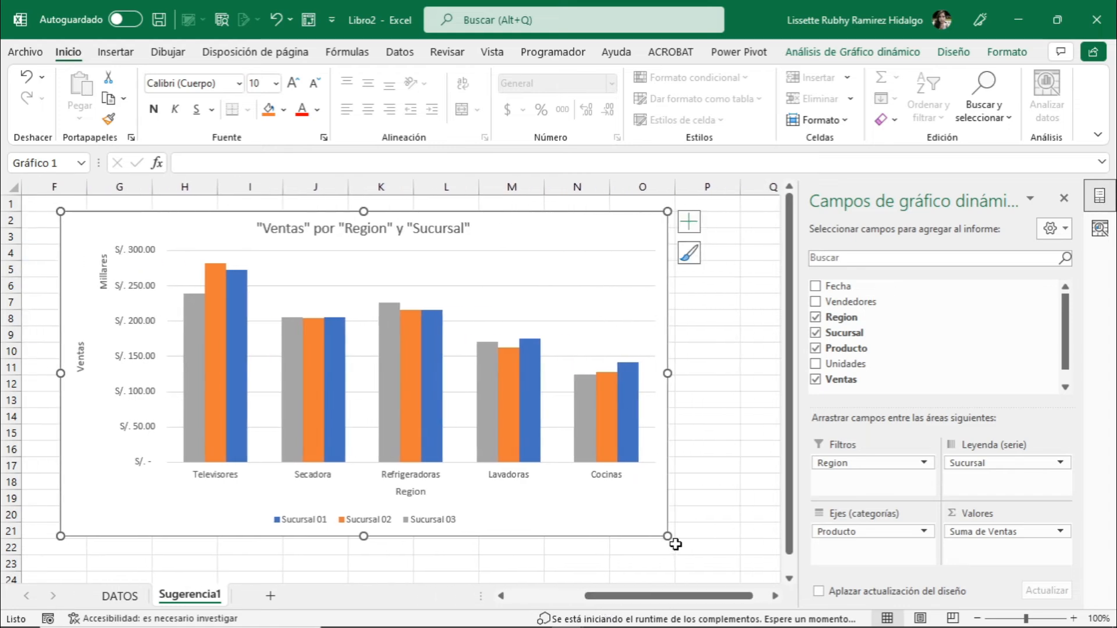
left_click_drag(668, 536, 480, 529)
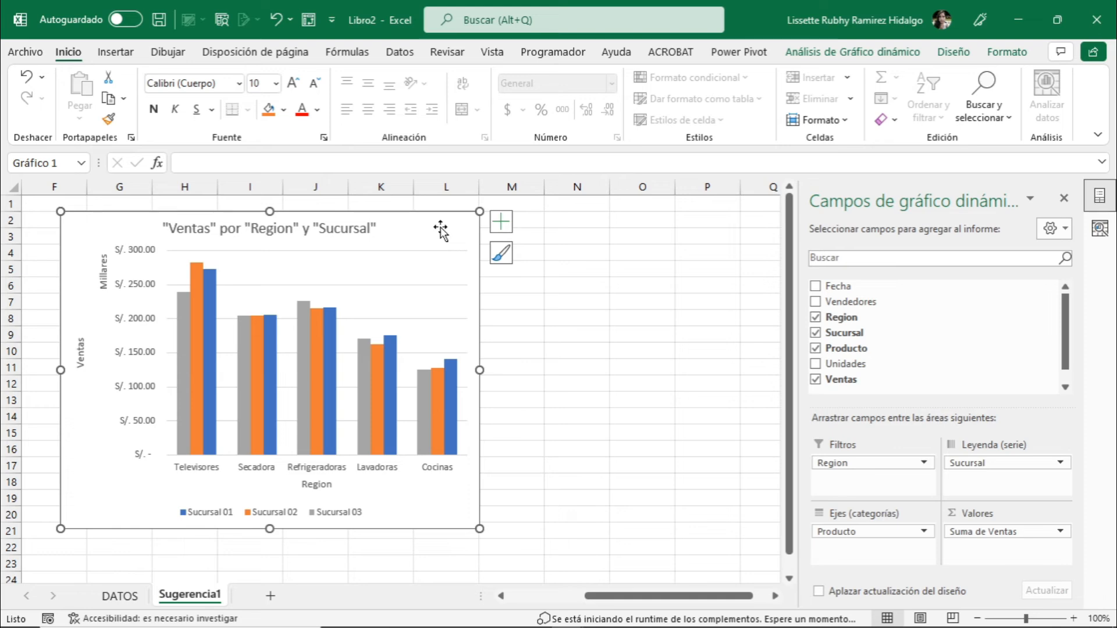
Step: Set the pivot chart's exact size to 15.29 cm high and 19.6 cm wide
left_click(1004, 58)
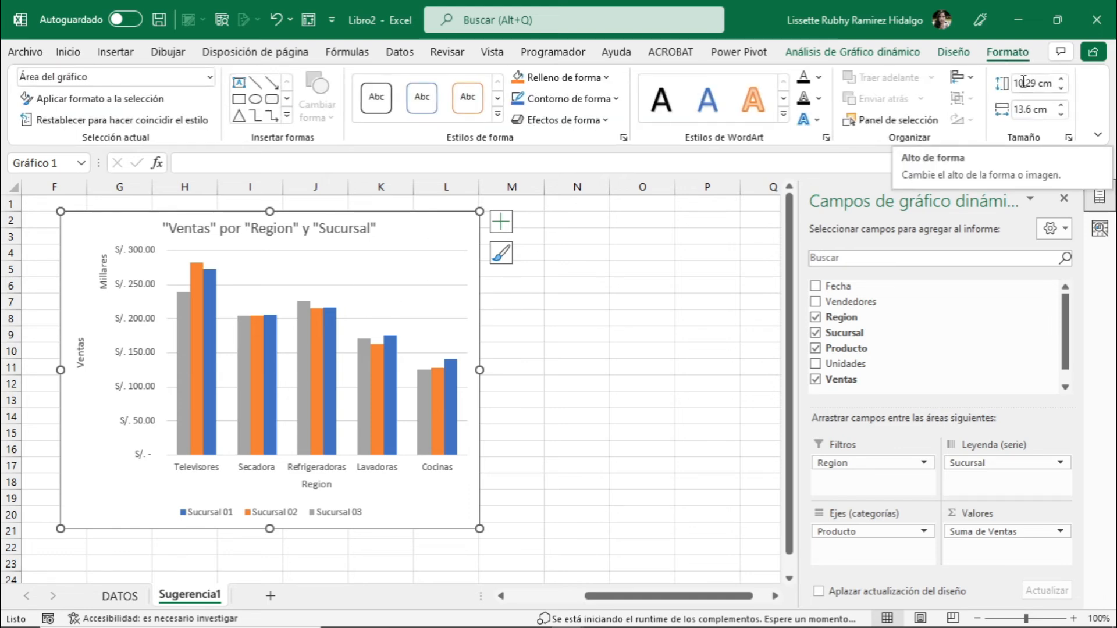
left_click(1023, 83)
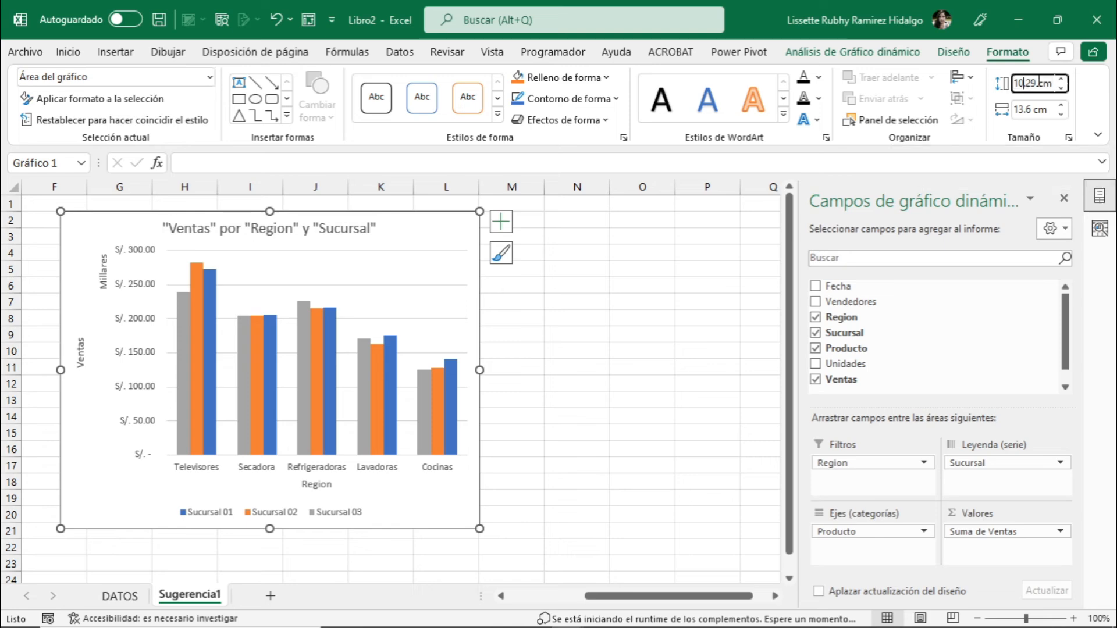
key("BackSpace")
key("BackSpace")
type("15")
left_click(1022, 108)
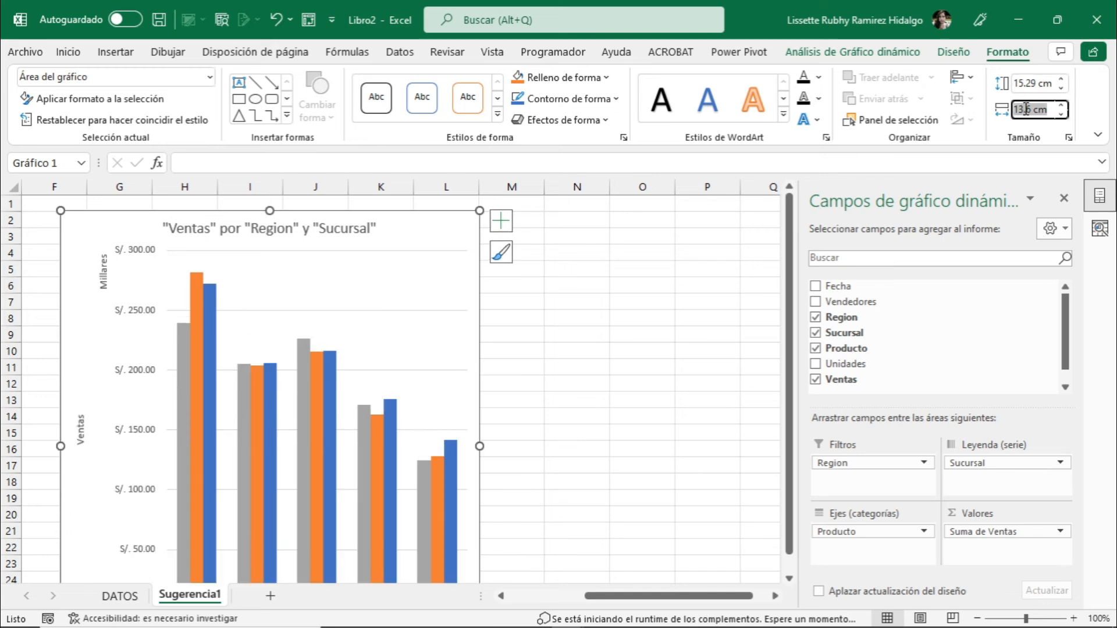
left_click(1022, 109)
key("BackSpace")
type("9")
key("Return")
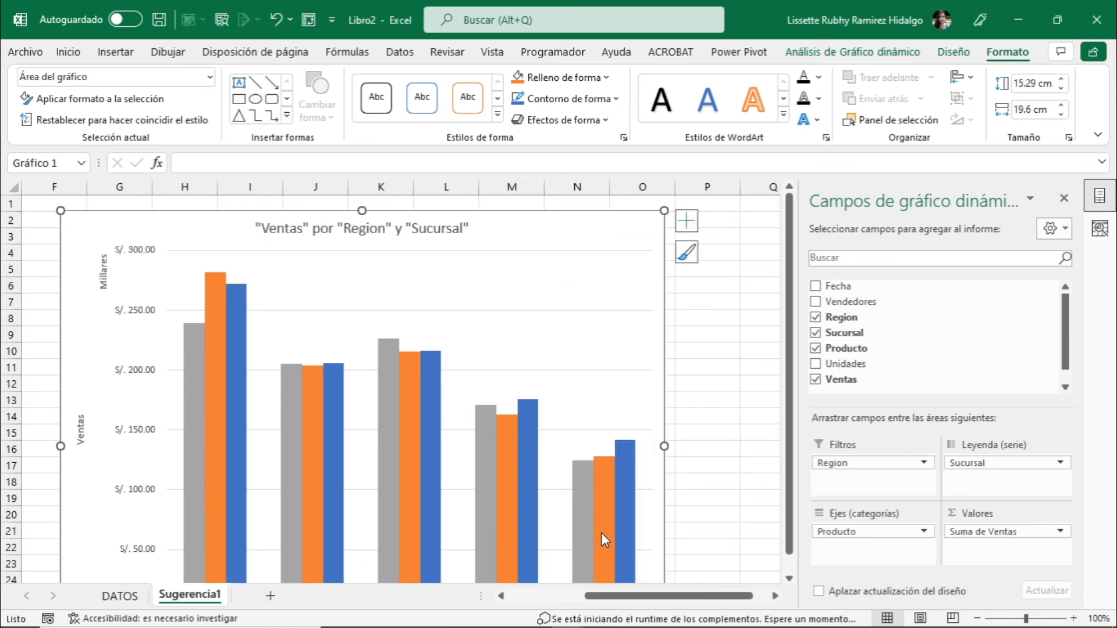
Step: Look over the resized pivot chart from its title down to the category axis and legend
scroll(791, 420, "down", 1)
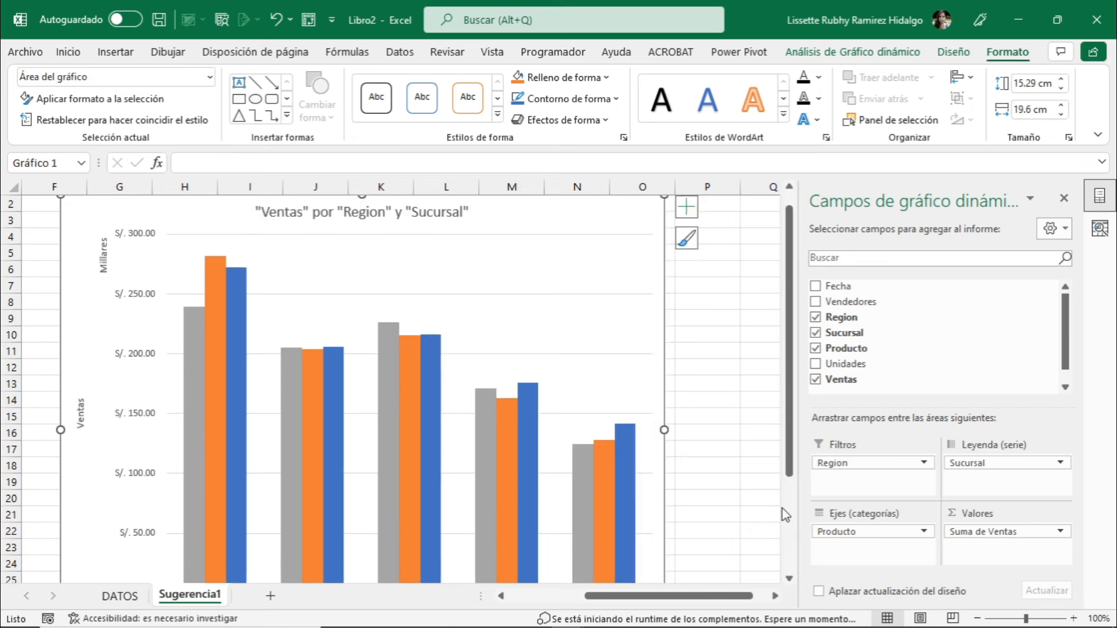
left_click(790, 578)
left_click(789, 579)
left_click(790, 578)
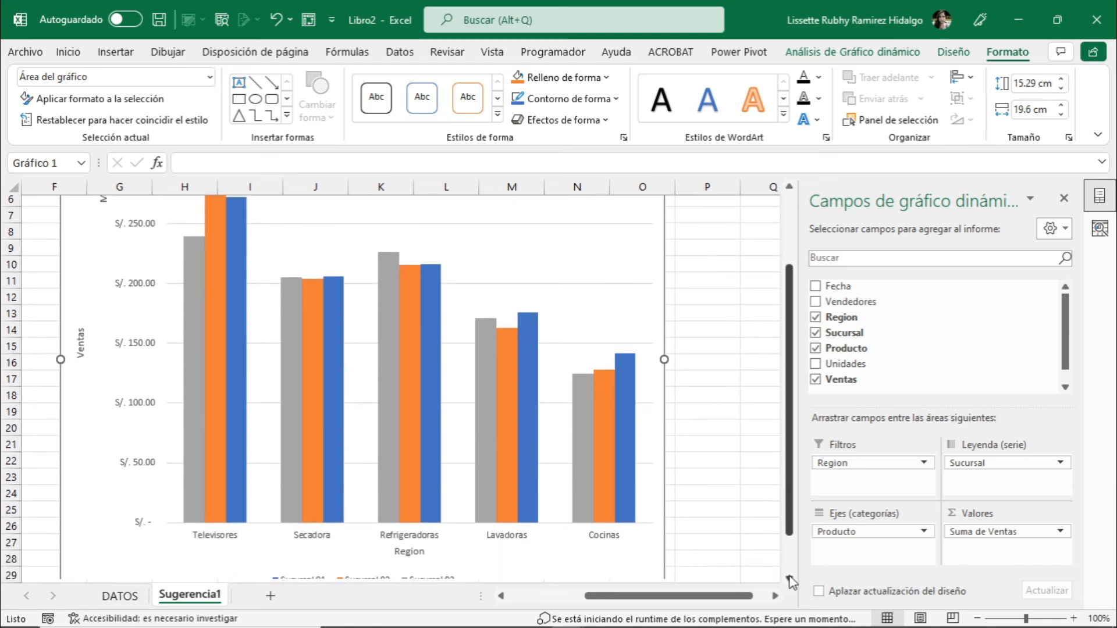
left_click(789, 578)
left_click(789, 578)
left_click_drag(791, 556, 798, 394)
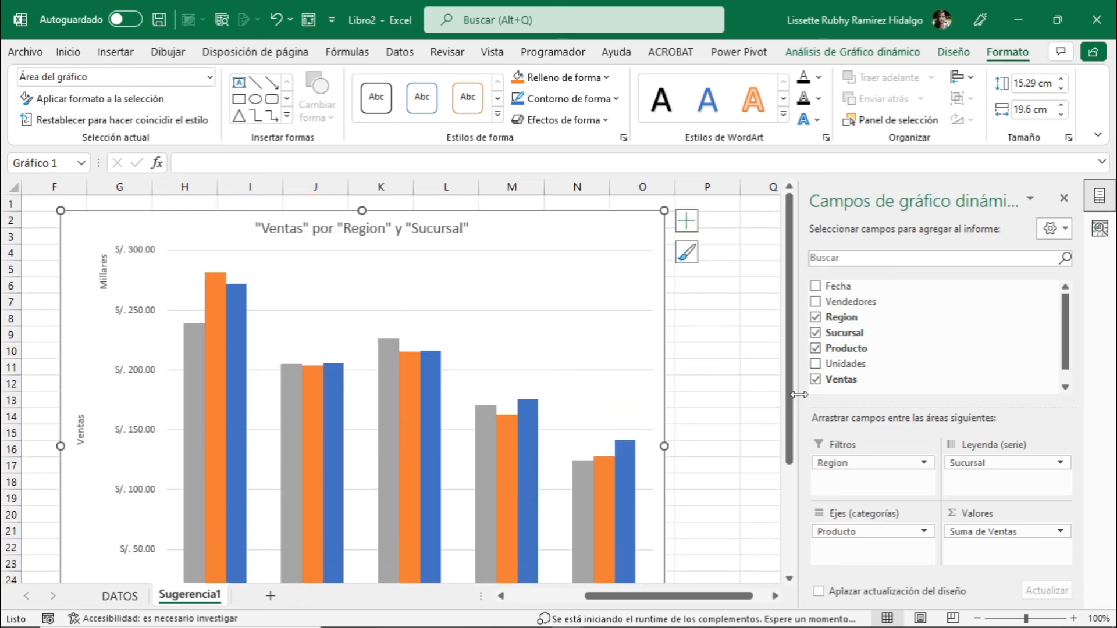